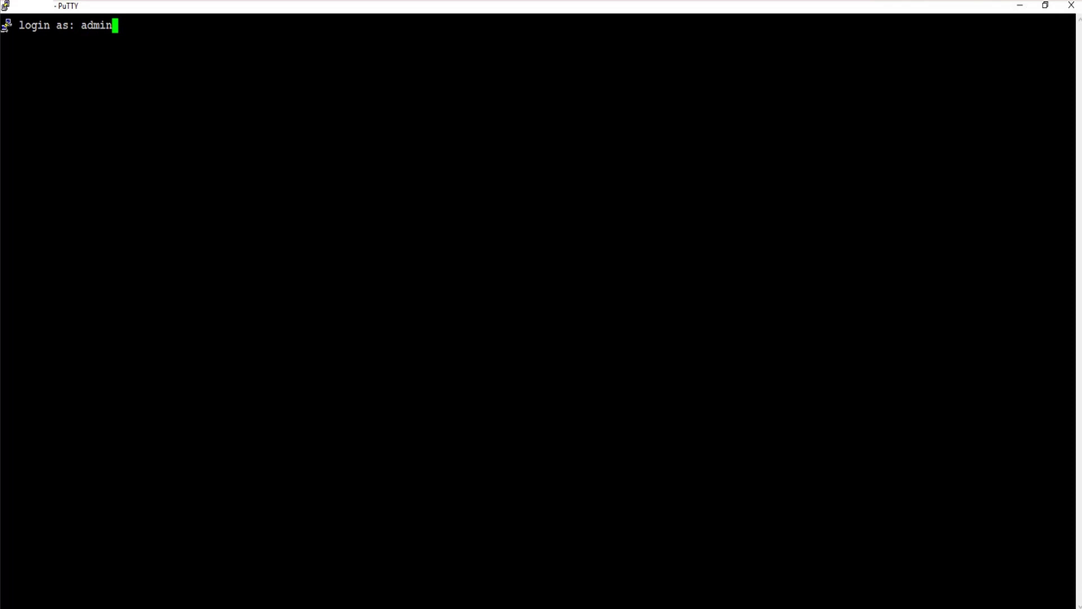
Step: Log in as administrator and open Setup (2) → Advanced options (8) → Run script (4)
key(Return)
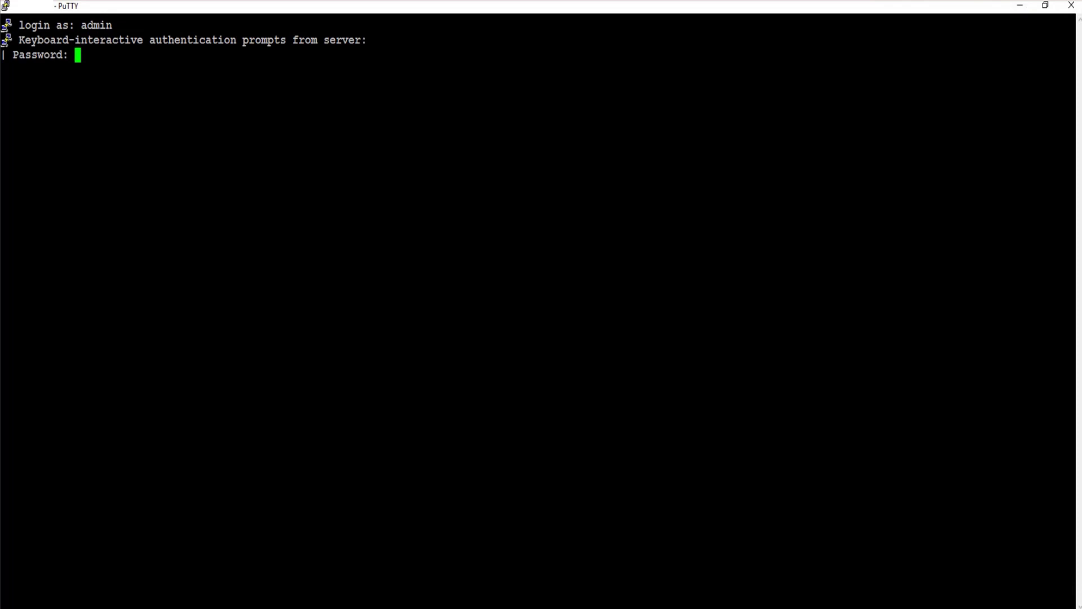
key(Return)
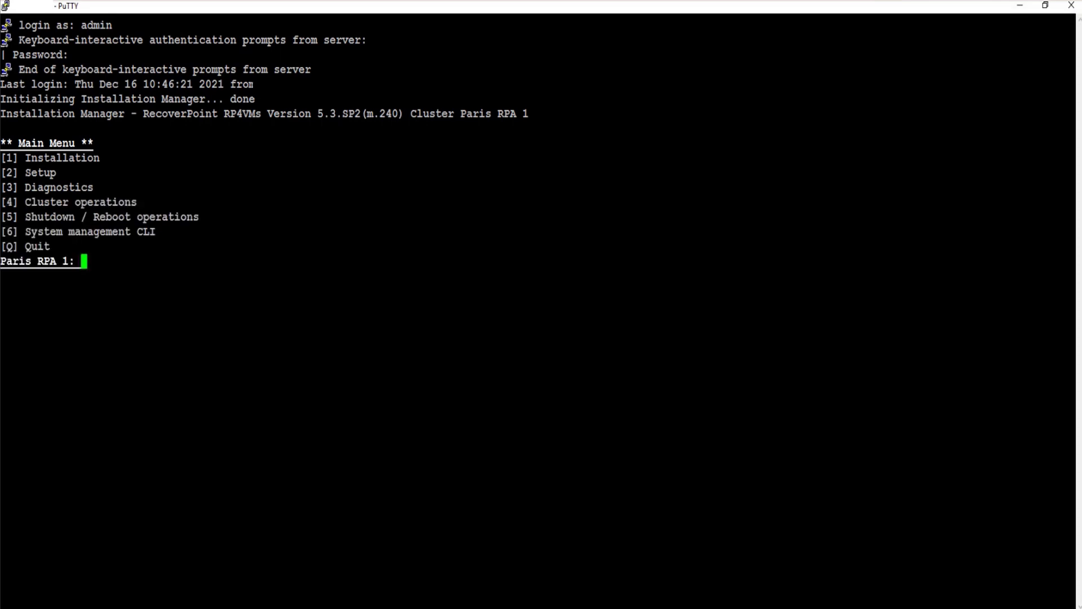
text(2)
key(Return)
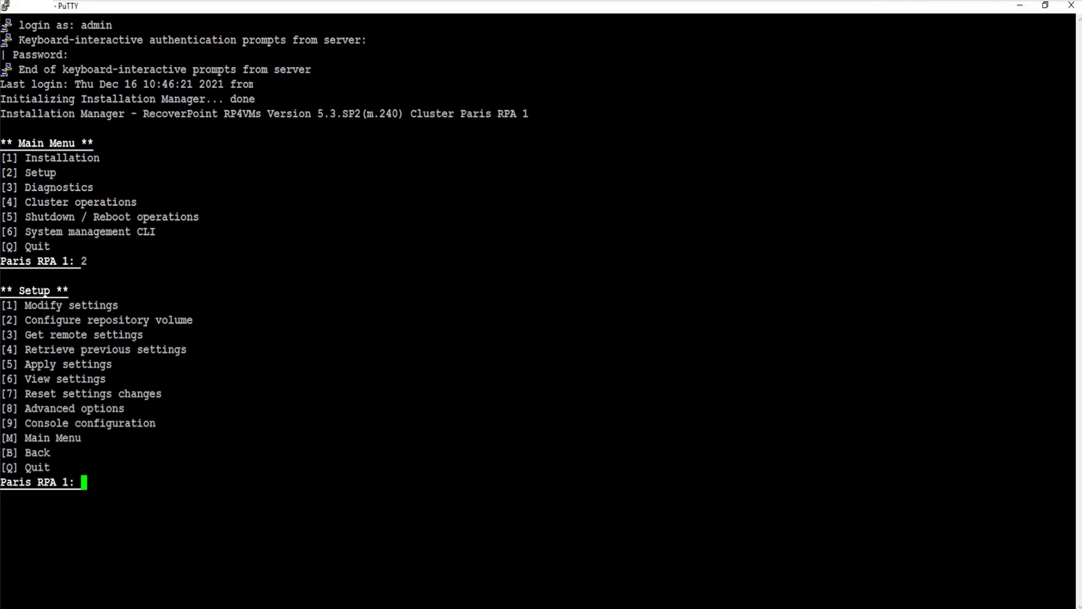
text(8)
key(Return)
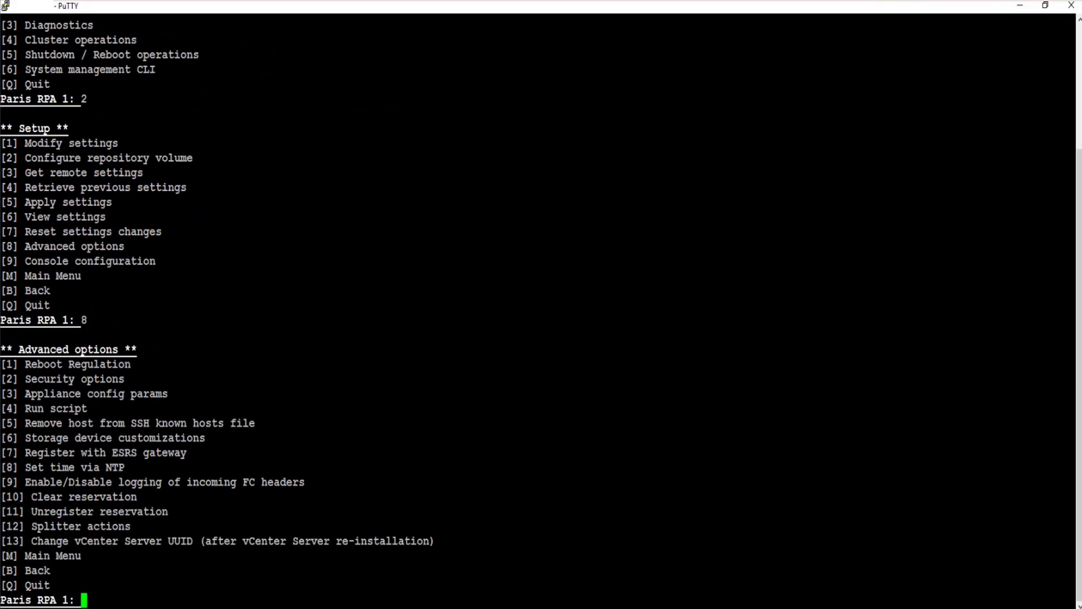
text(4)
key(Return)
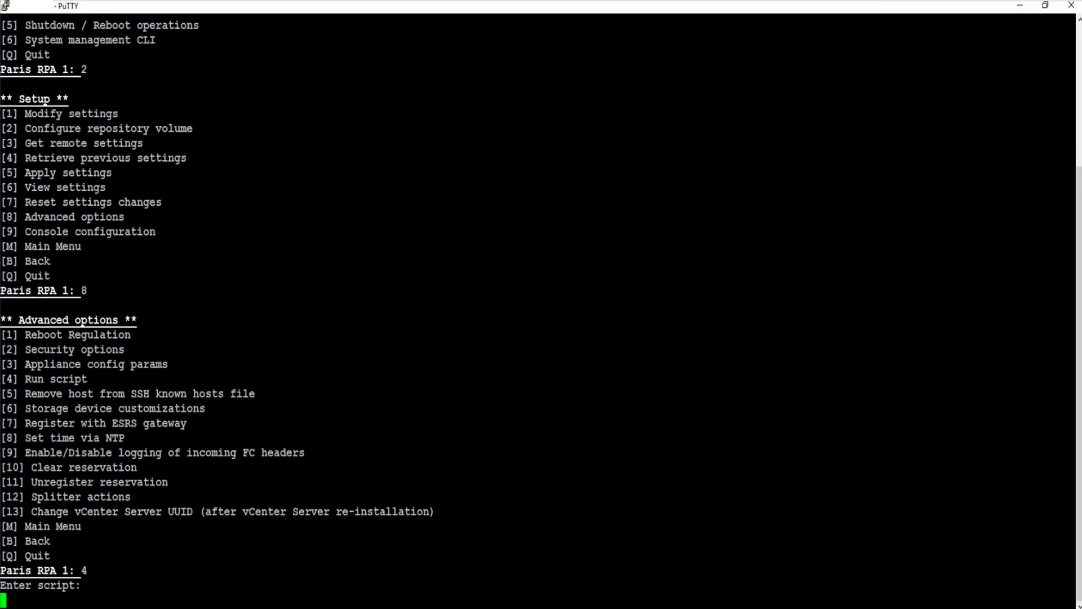
Step: Paste the signed base64 Log4j mitigation script and run it under the name 'Dell Support'
key(shift+Insert)
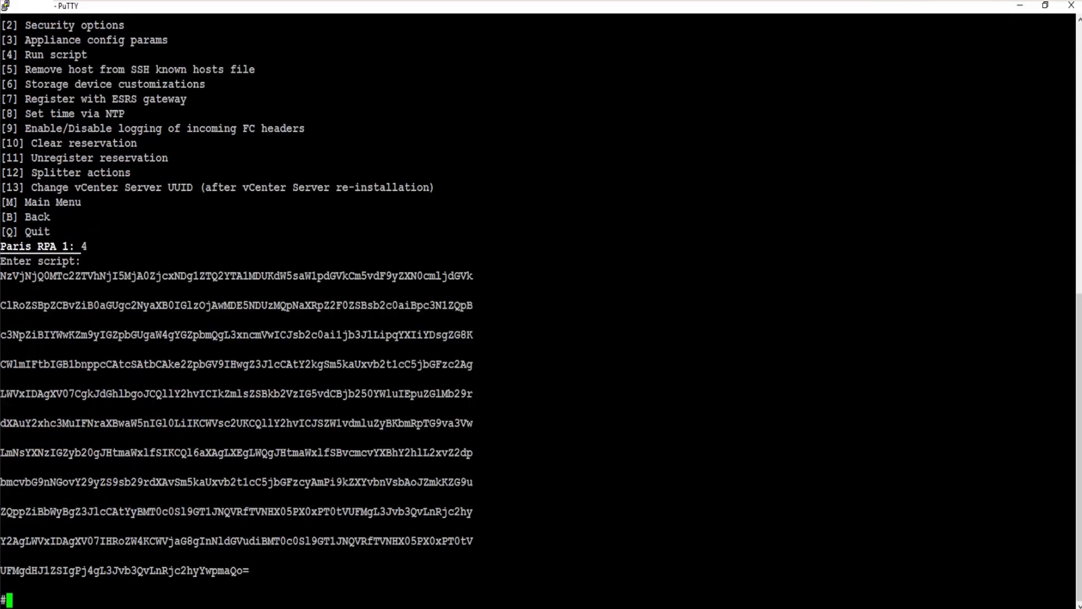
key(Return)
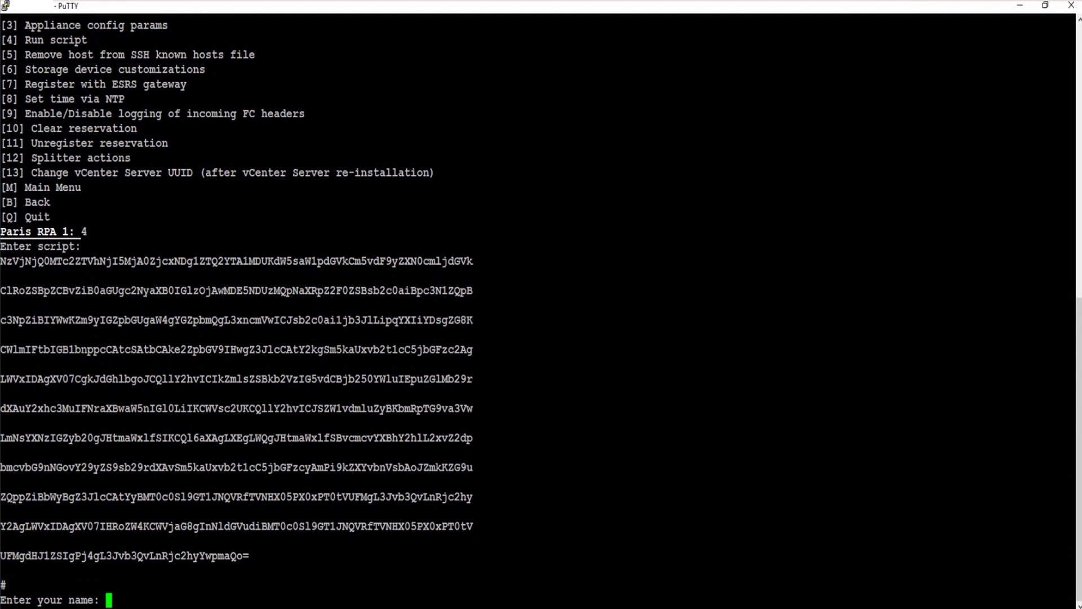
text(D)
text(ell Sup)
text(port)
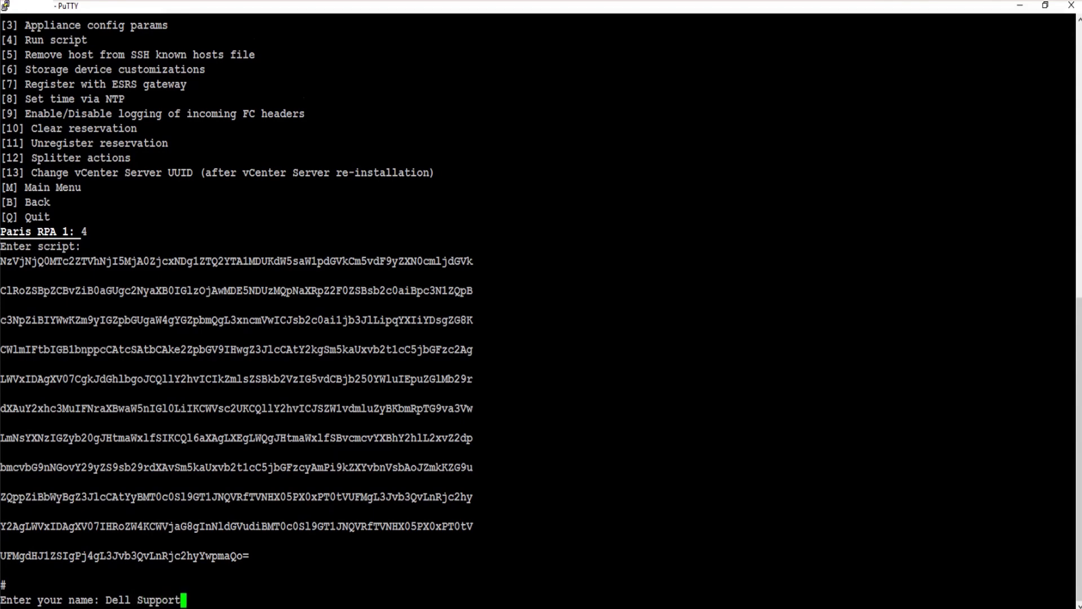
key(Return)
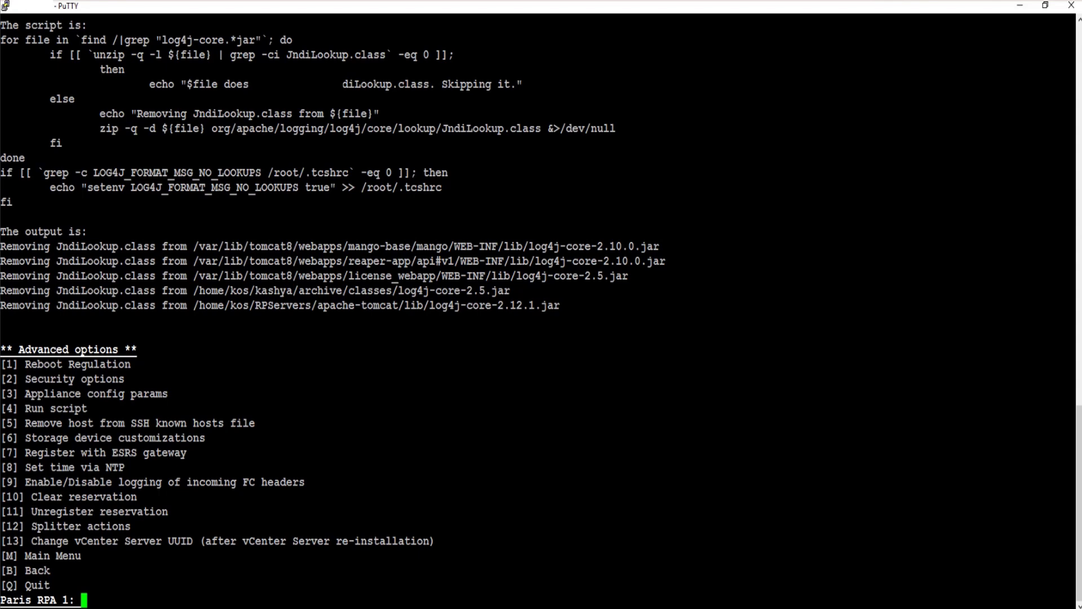
Step: Return from Advanced options to the Installation Manager Main Menu with 'm'
text(m)
key(Return)
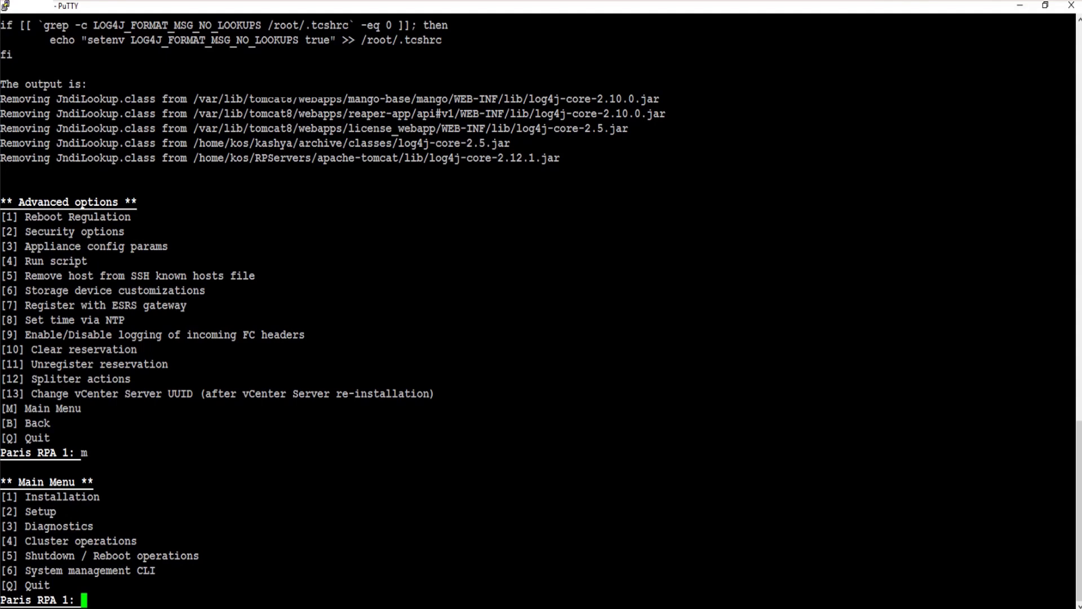
Step: Choose Shutdown / Reboot operations (5), then Reboot RPA (1), confirming with 'y'
text(5)
key(Return)
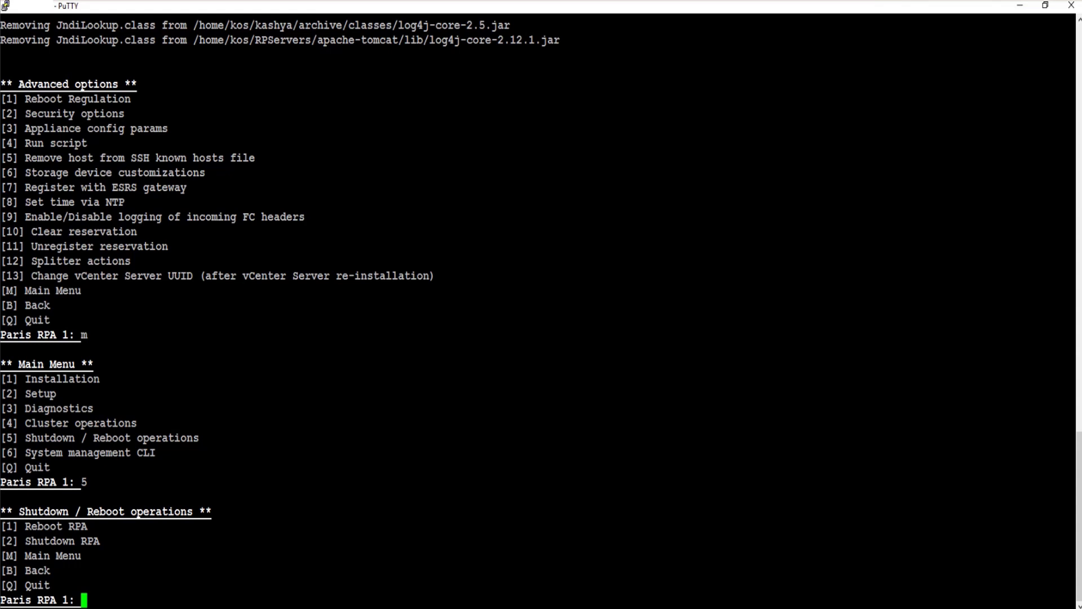
text(1)
key(Return)
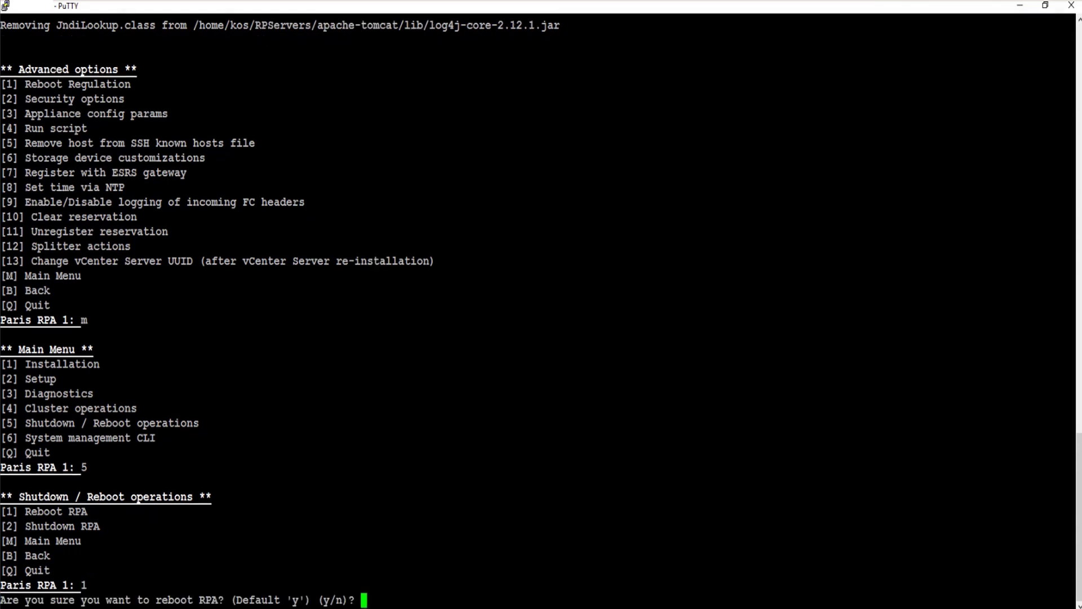
text(y)
key(Return)
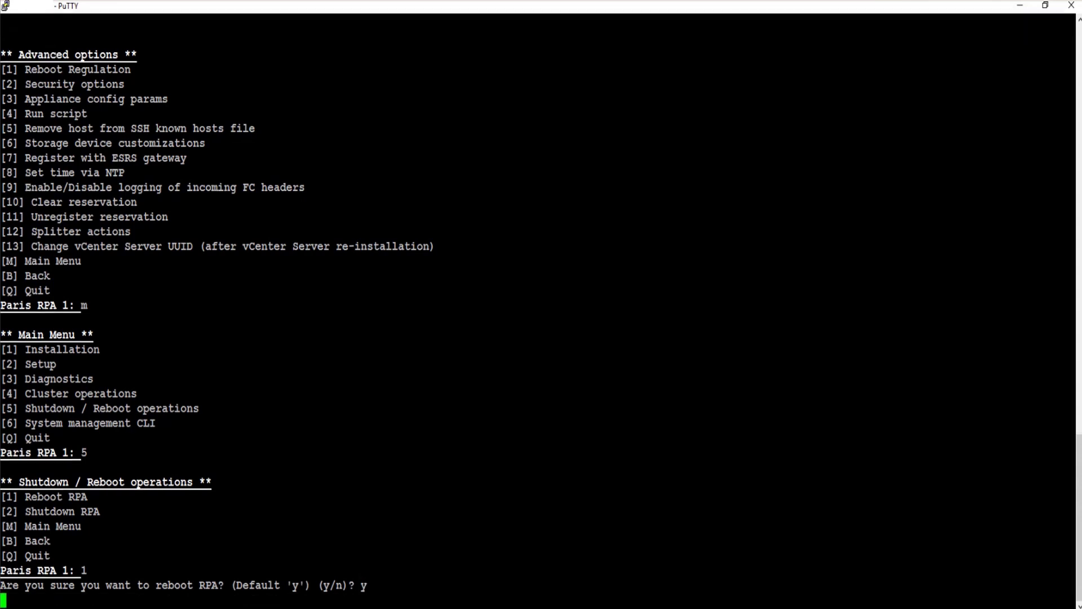